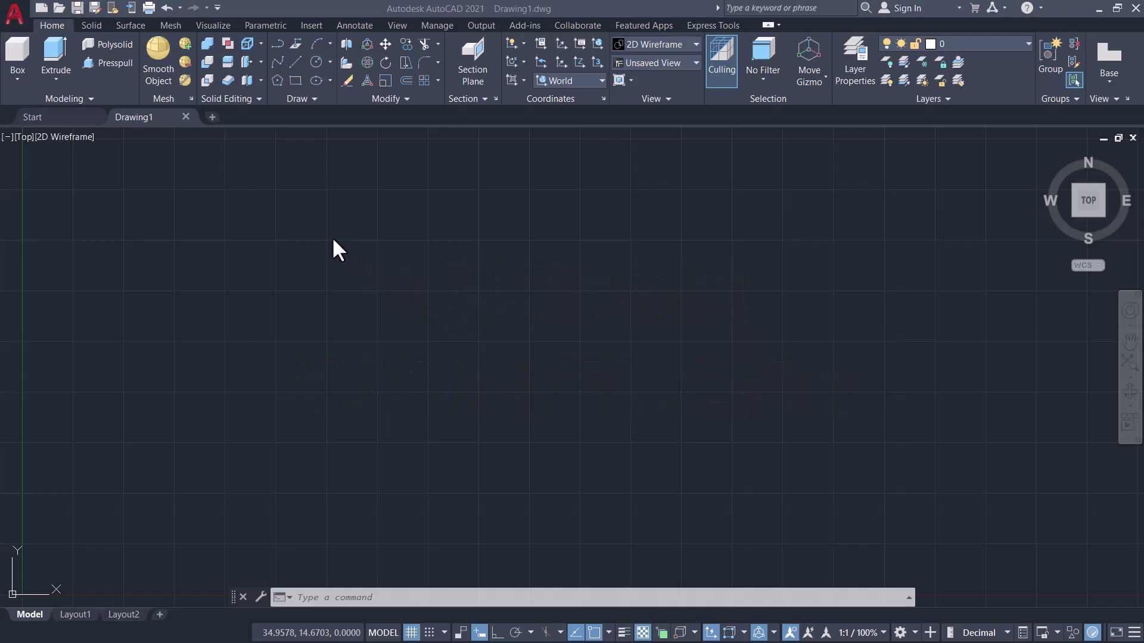
Turn on the menu bar and float the AutoCAD Modify toolbar at the top-left of the drawing
{"action": "left_click", "coordinate": [215, 4]}
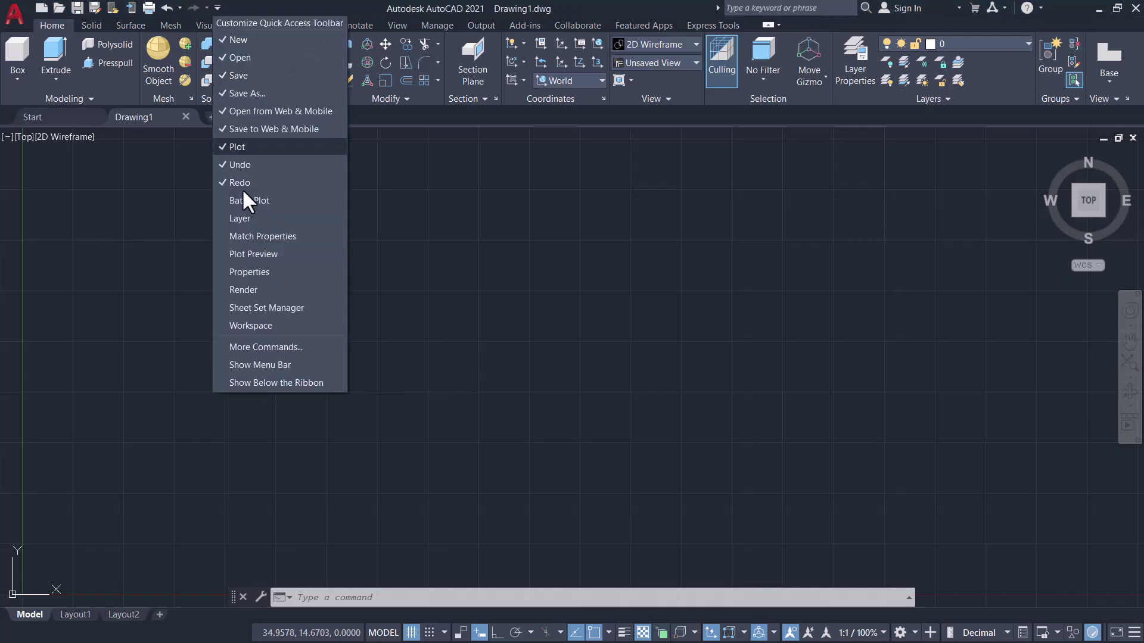
{"action": "left_click", "coordinate": [268, 365]}
{"action": "left_click", "coordinate": [223, 25]}
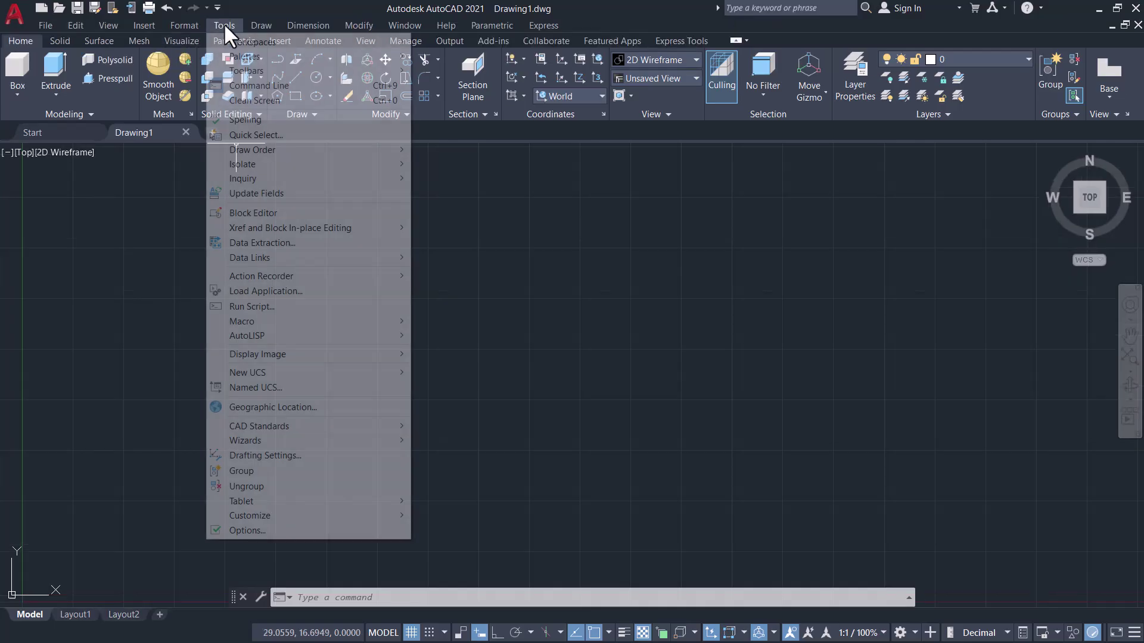
{"action": "mouse_move", "coordinate": [270, 69]}
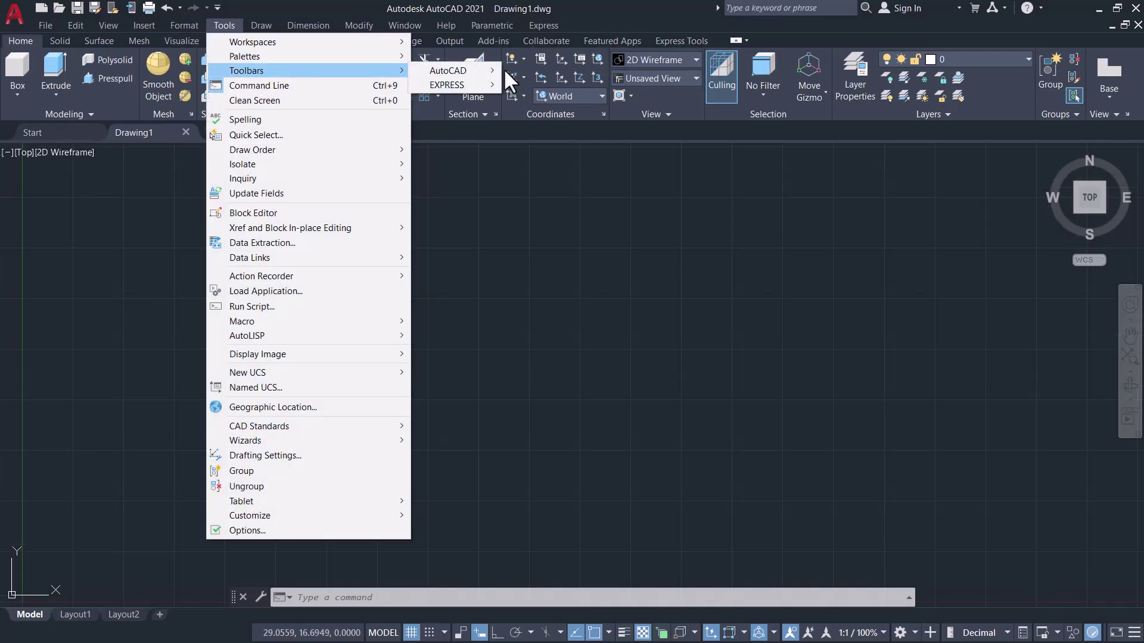
{"action": "mouse_move", "coordinate": [478, 69]}
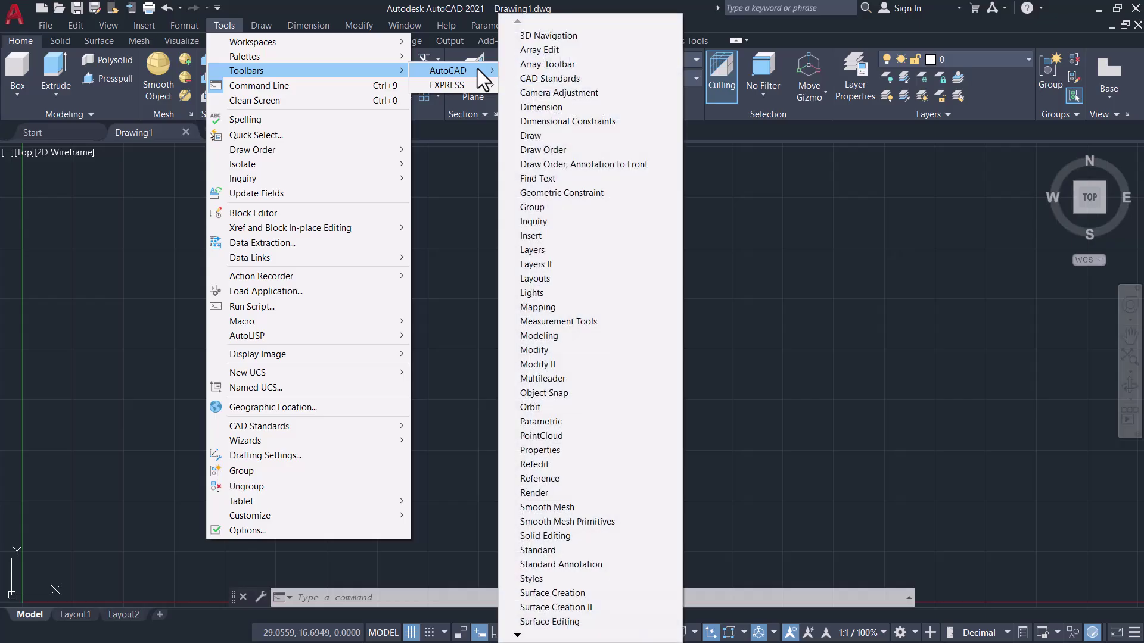
{"action": "left_click", "coordinate": [563, 352]}
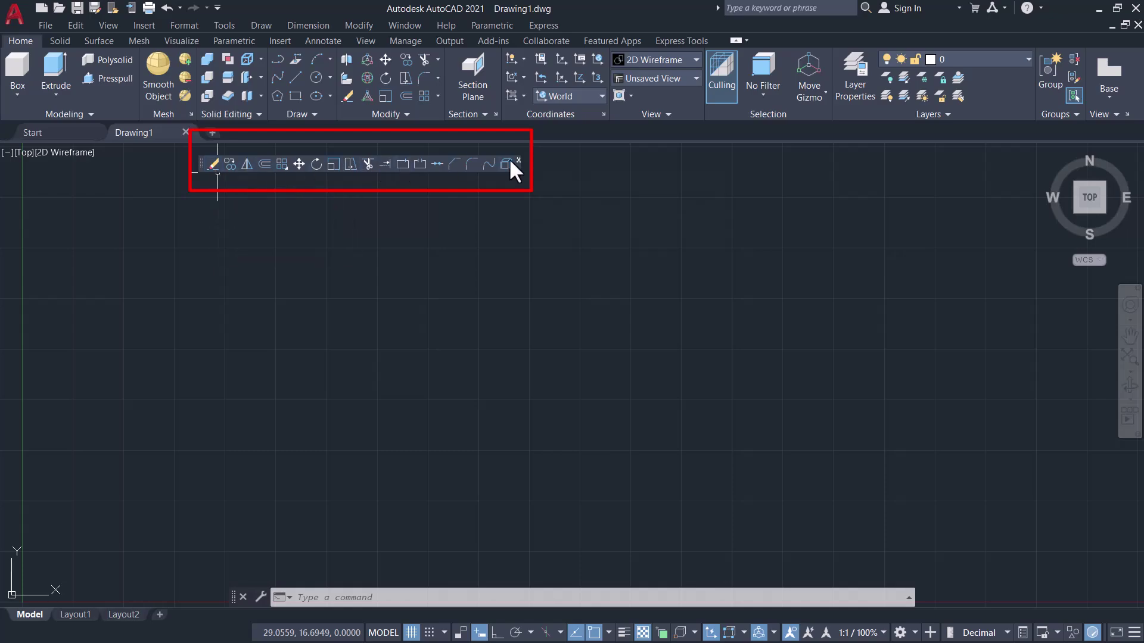
{"action": "left_click_drag", "start_coordinate": [199, 163], "coordinate": [107, 170]}
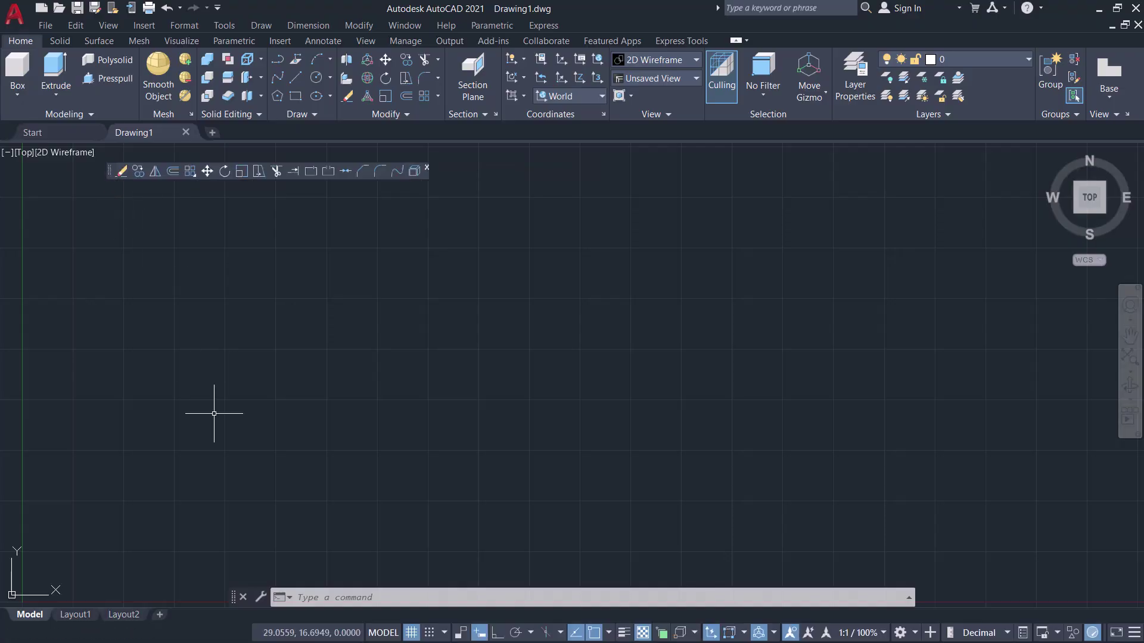
Place the Modify II toolbar beside Modify, then expand the ribbon's Modify panel
{"action": "left_click", "coordinate": [224, 25]}
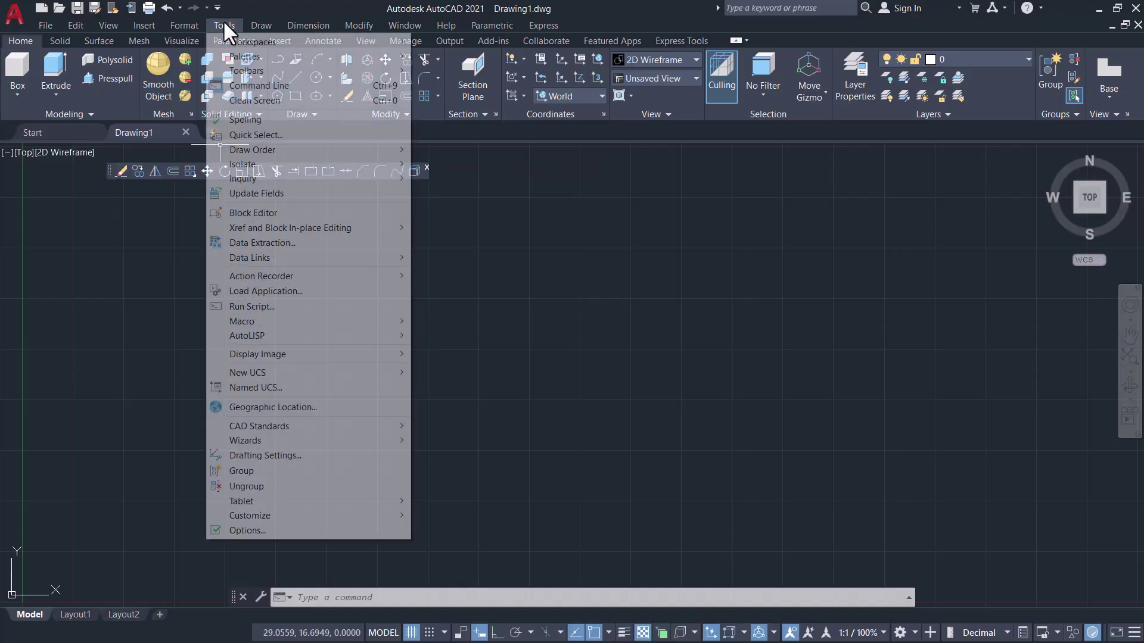
{"action": "mouse_move", "coordinate": [263, 69]}
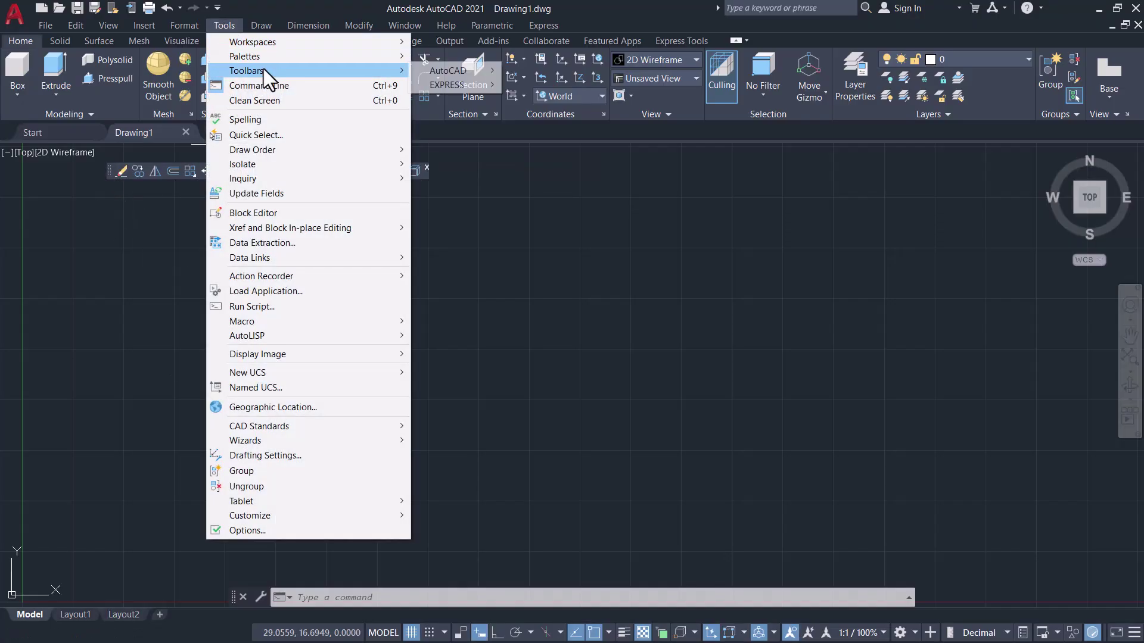
{"action": "mouse_move", "coordinate": [491, 70]}
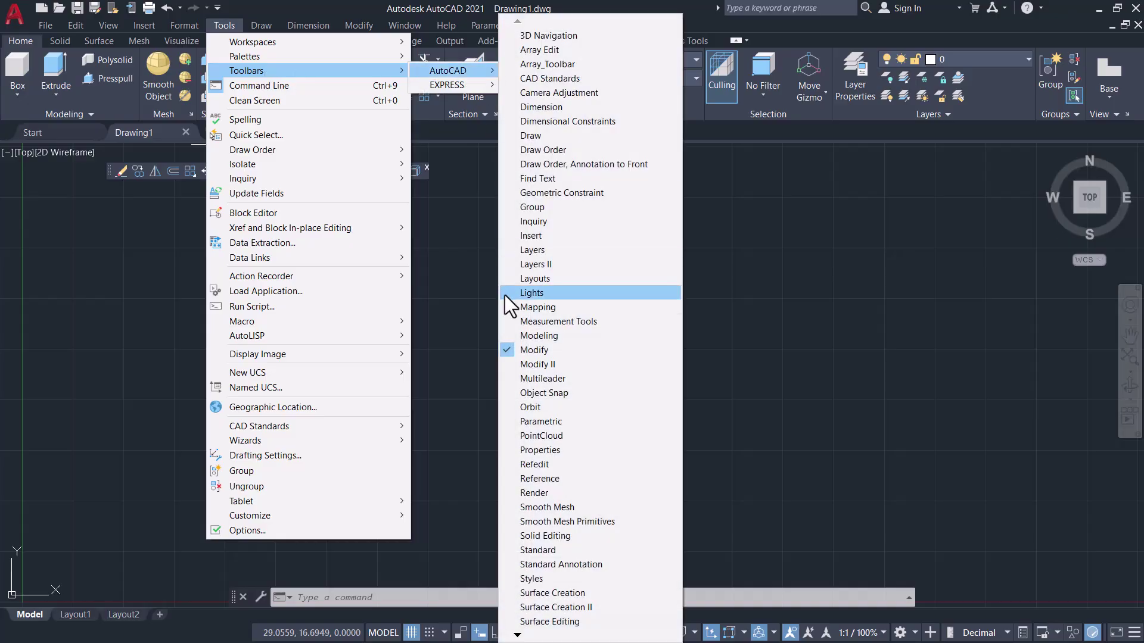
{"action": "left_click", "coordinate": [513, 365]}
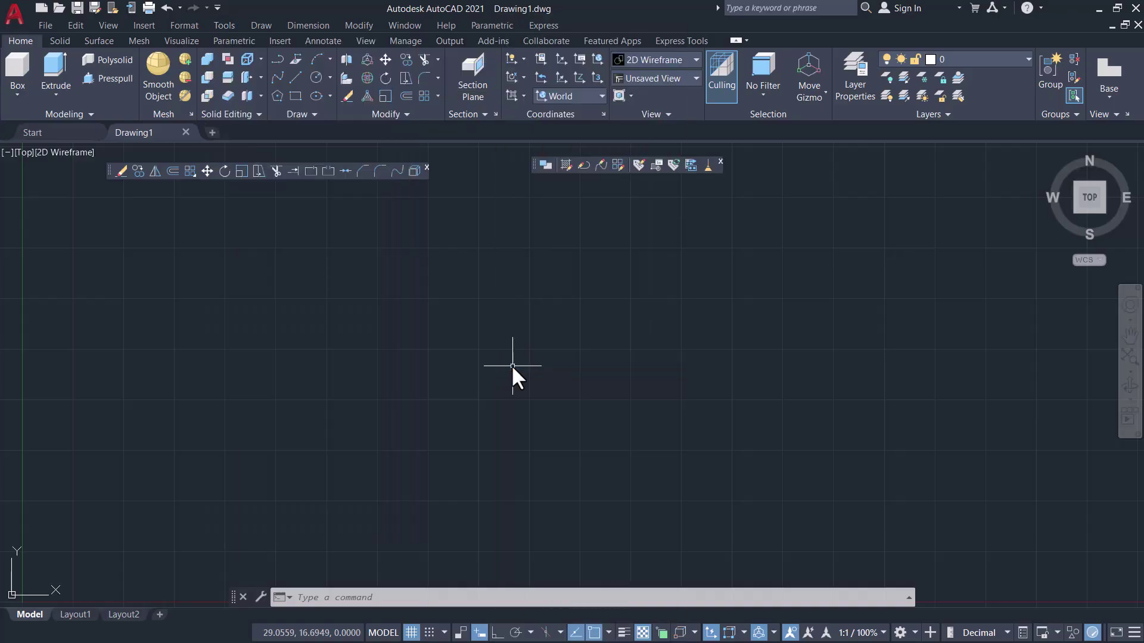
{"action": "left_click_drag", "start_coordinate": [535, 167], "coordinate": [437, 176]}
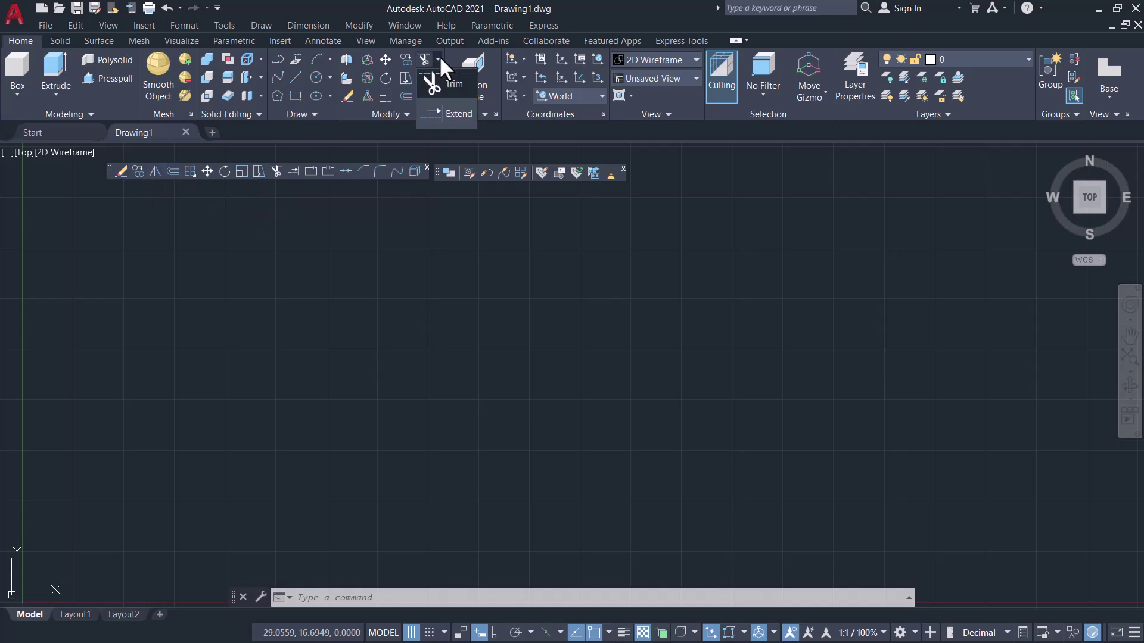
{"action": "left_click", "coordinate": [446, 153]}
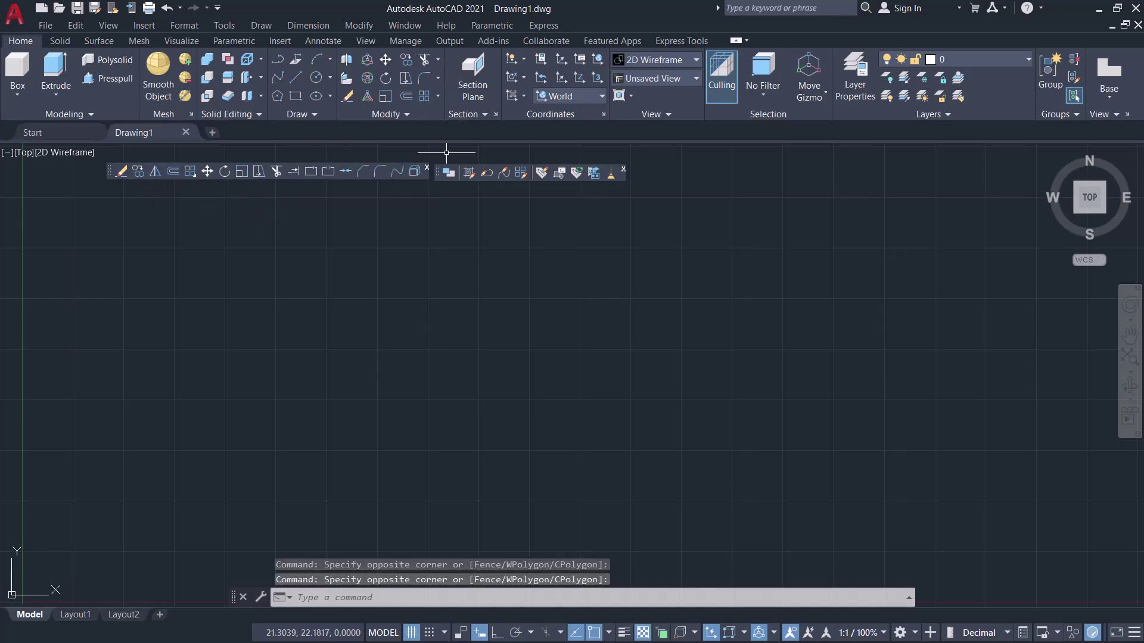
{"action": "left_click", "coordinate": [406, 114]}
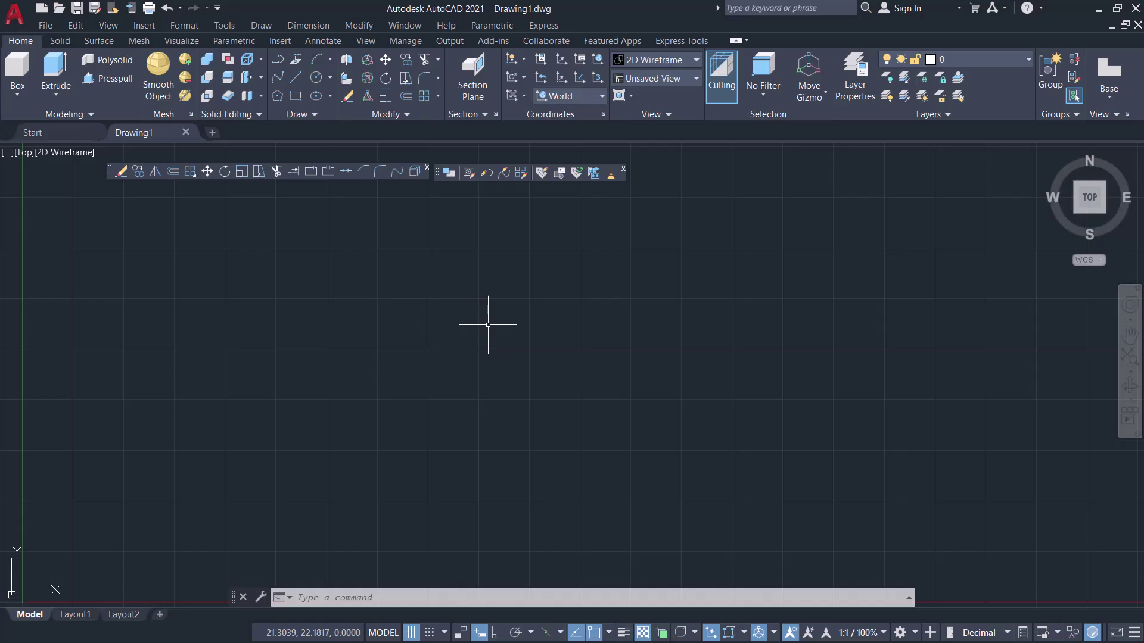
Open Properties (Ctrl+1) and Tool Palettes (Ctrl+3), moving Tool Palettes to the left side
{"action": "key", "text": "ctrl+1"}
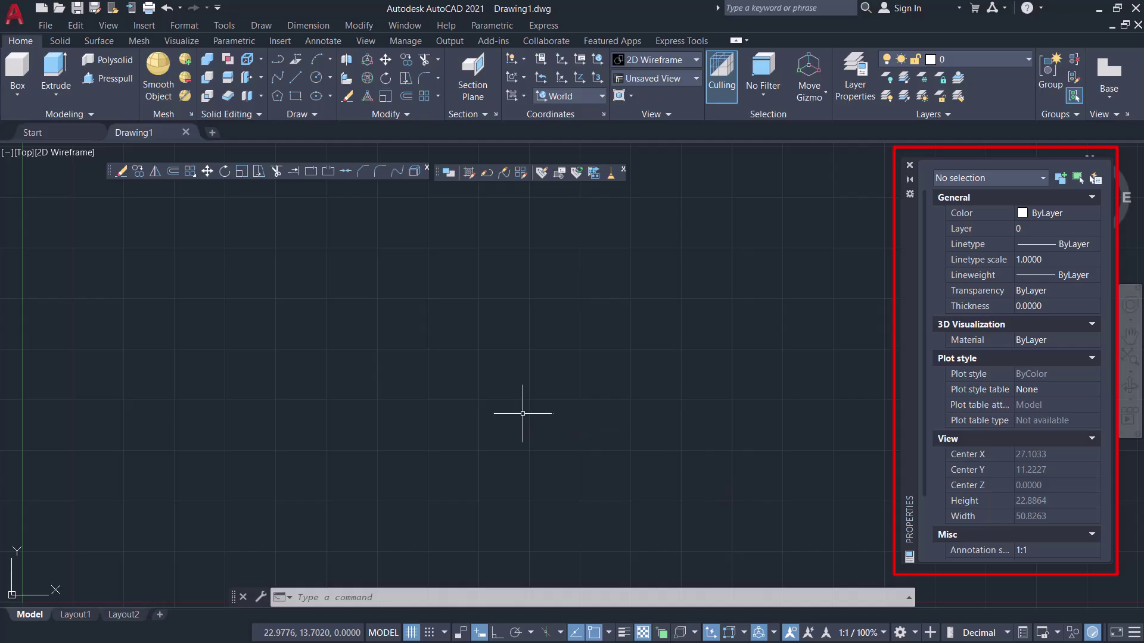
{"action": "key", "text": "ctrl+3"}
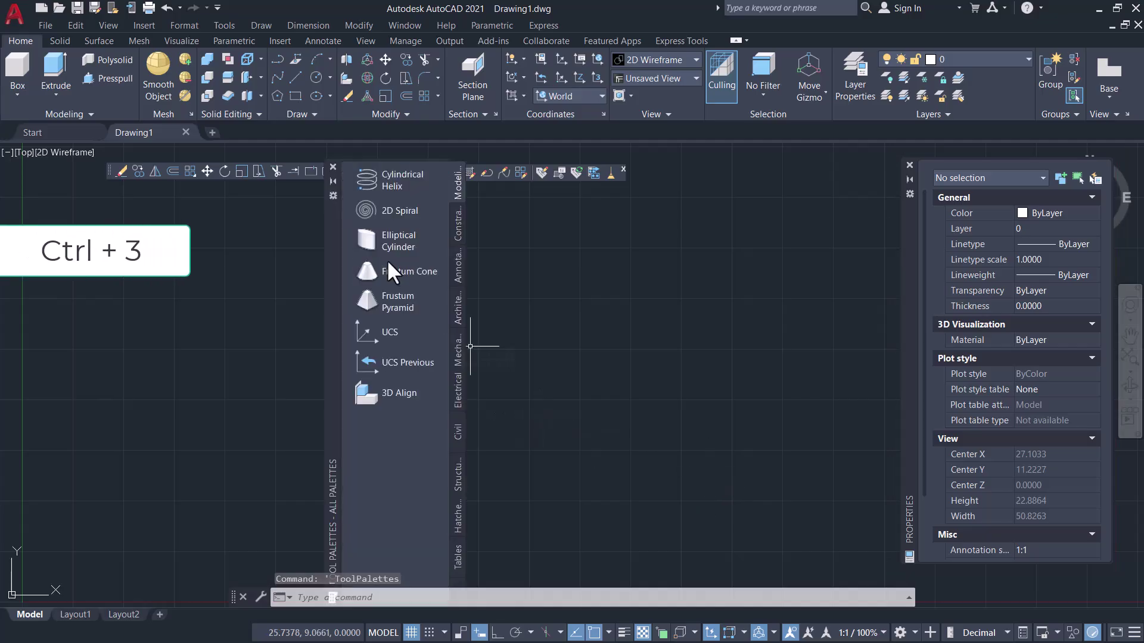
{"action": "mouse_move", "coordinate": [330, 275]}
{"action": "left_mouse_down"}
{"action": "mouse_move", "coordinate": [69, 324]}
{"action": "mouse_move", "coordinate": [27, 305]}
{"action": "left_mouse_up"}
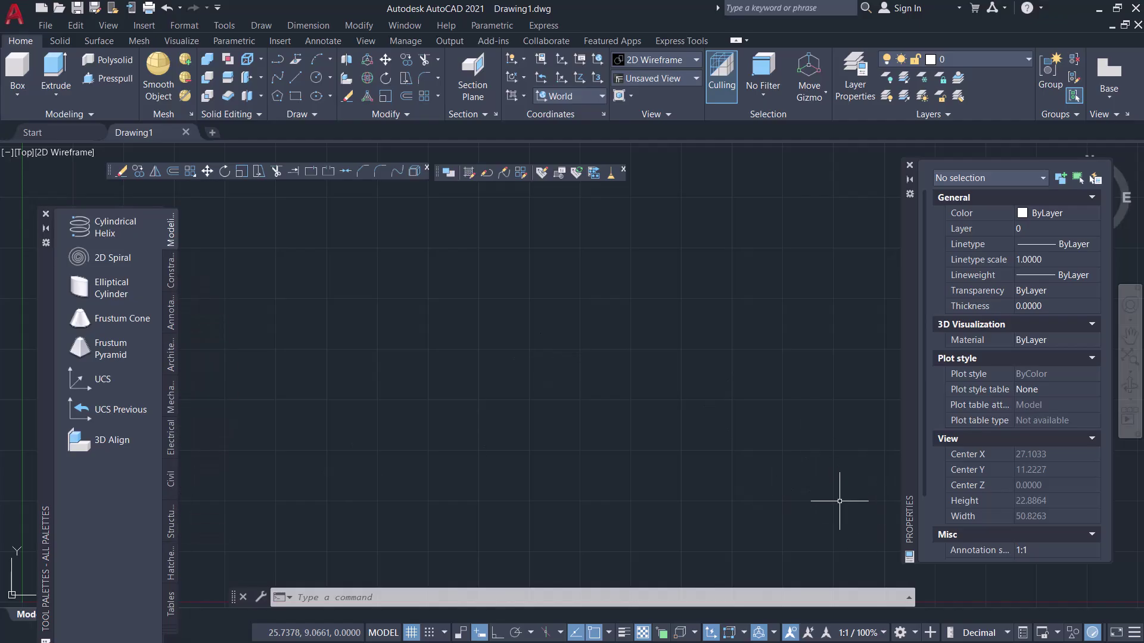
Save the current layout as a workspace named 'My workspace'
{"action": "left_click", "coordinate": [914, 635]}
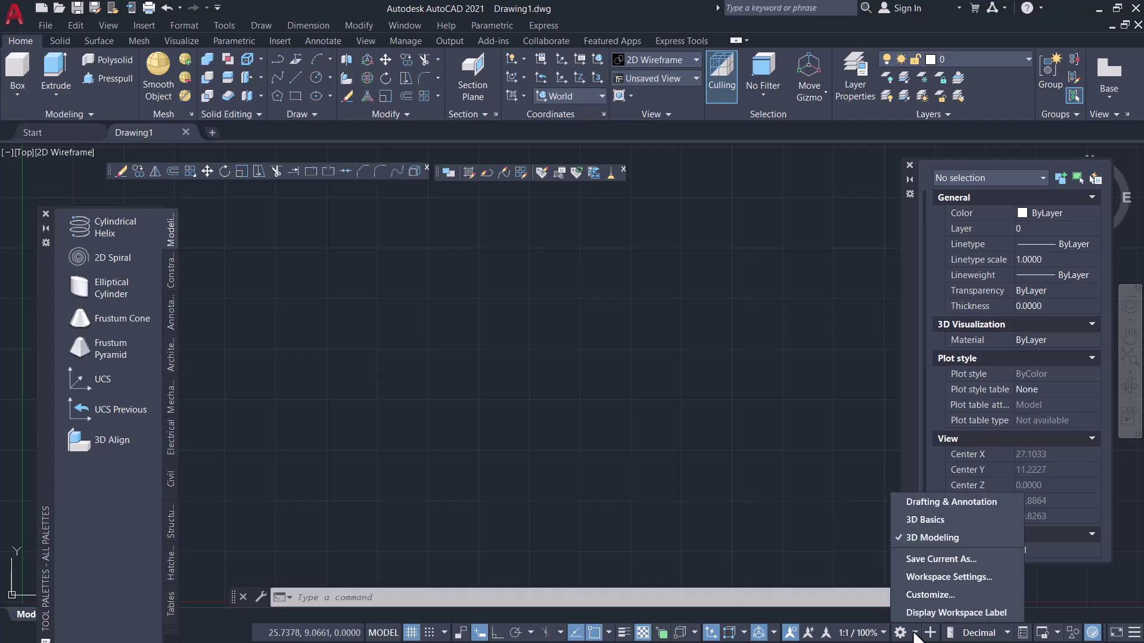
{"action": "left_click", "coordinate": [940, 559]}
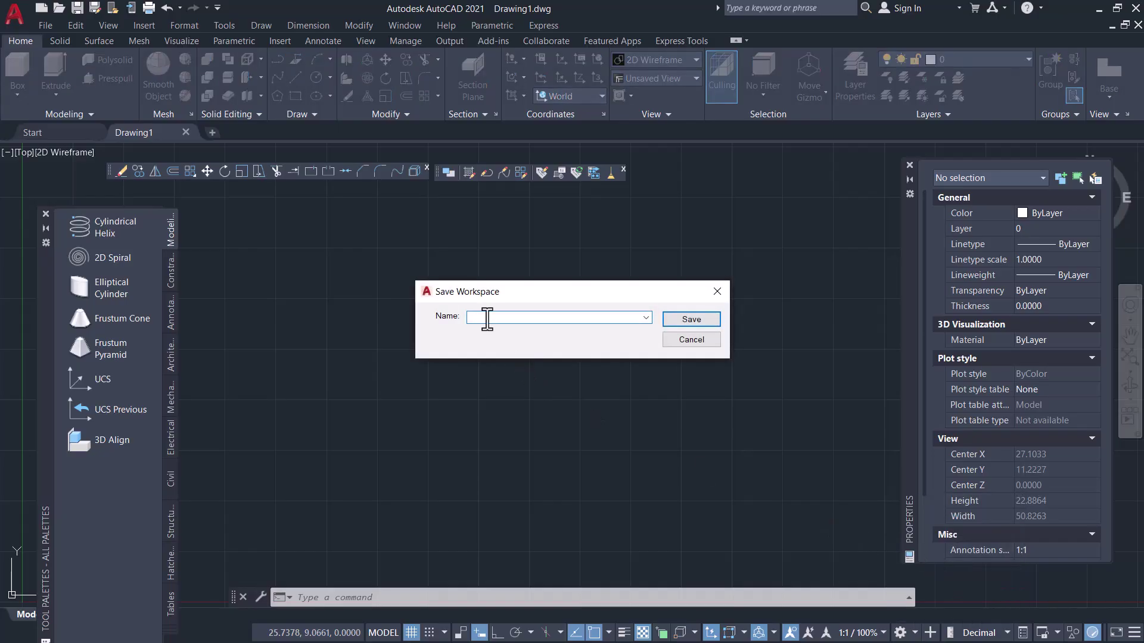
{"action": "type", "text": "My workspace"}
{"action": "left_click", "coordinate": [688, 320]}
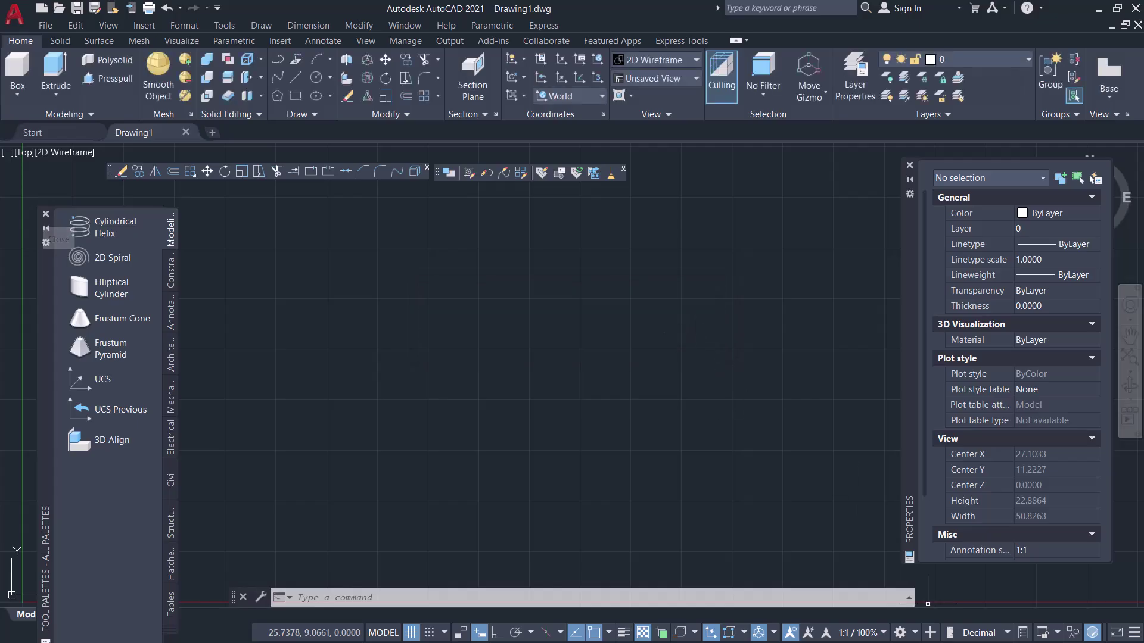
{"action": "left_click", "coordinate": [915, 634]}
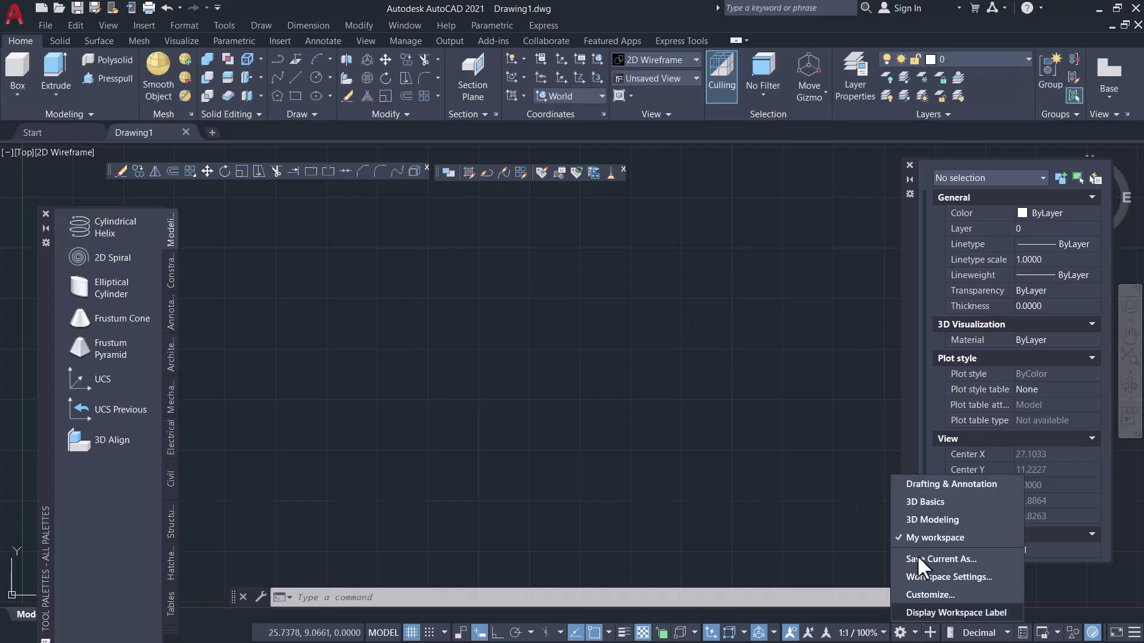
{"action": "left_click", "coordinate": [928, 517]}
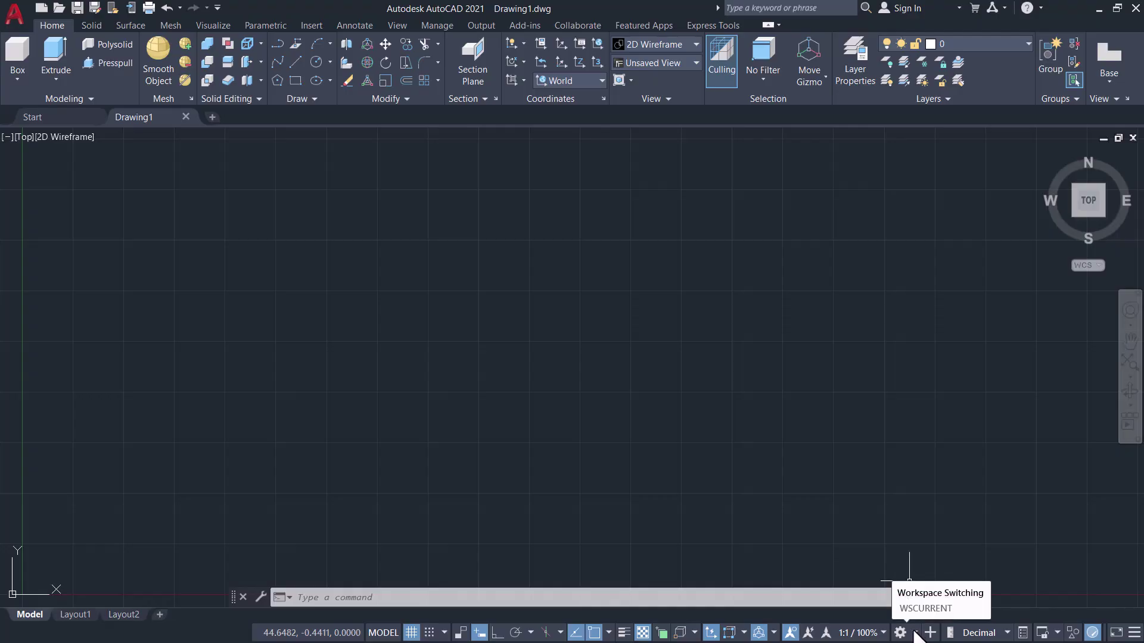
{"action": "left_click", "coordinate": [915, 635]}
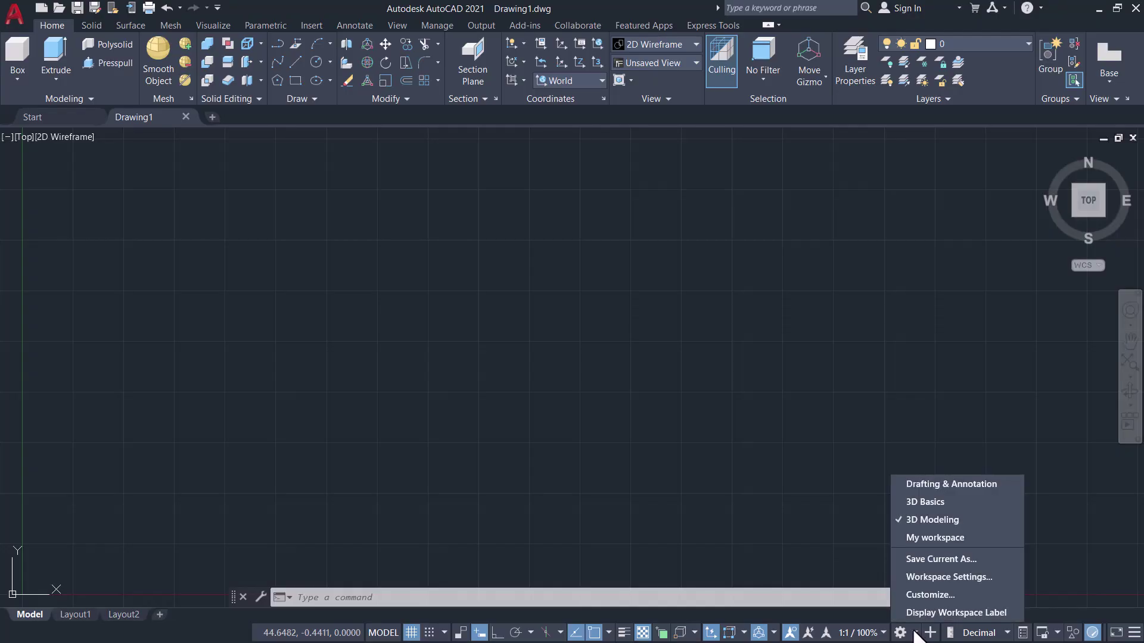
{"action": "left_click", "coordinate": [942, 539]}
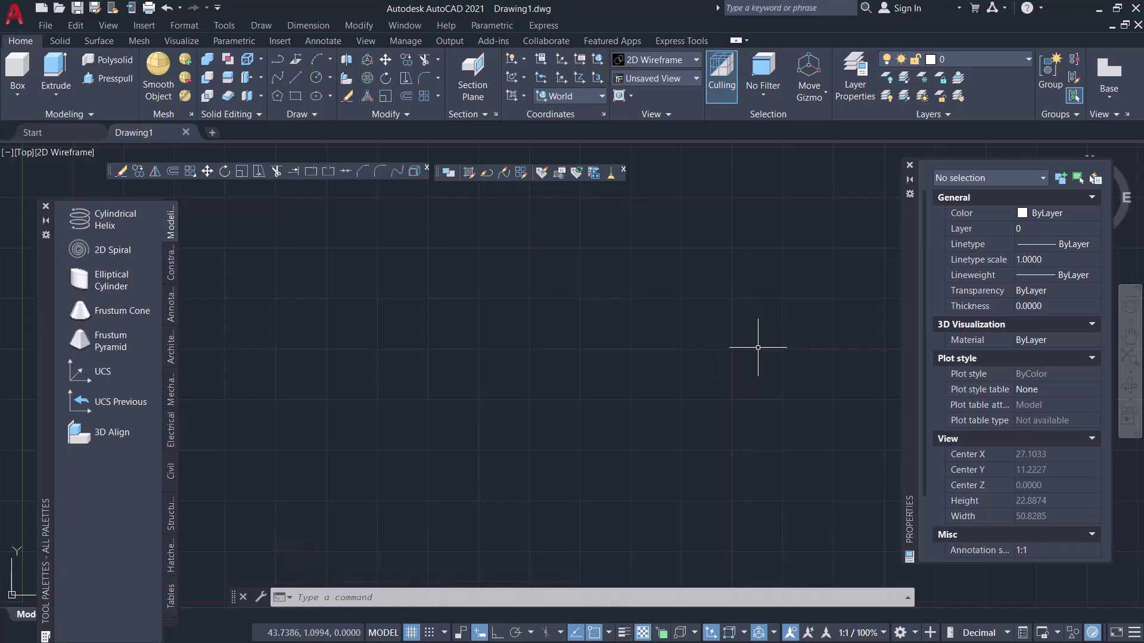
{"action": "left_click", "coordinate": [915, 635]}
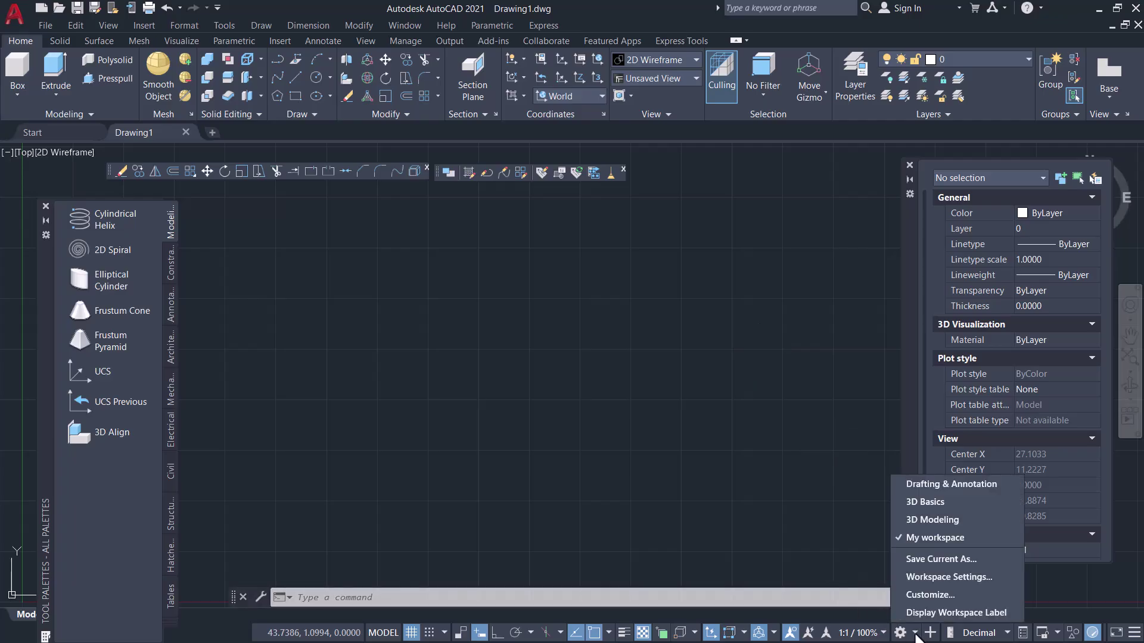
{"action": "left_click", "coordinate": [917, 538]}
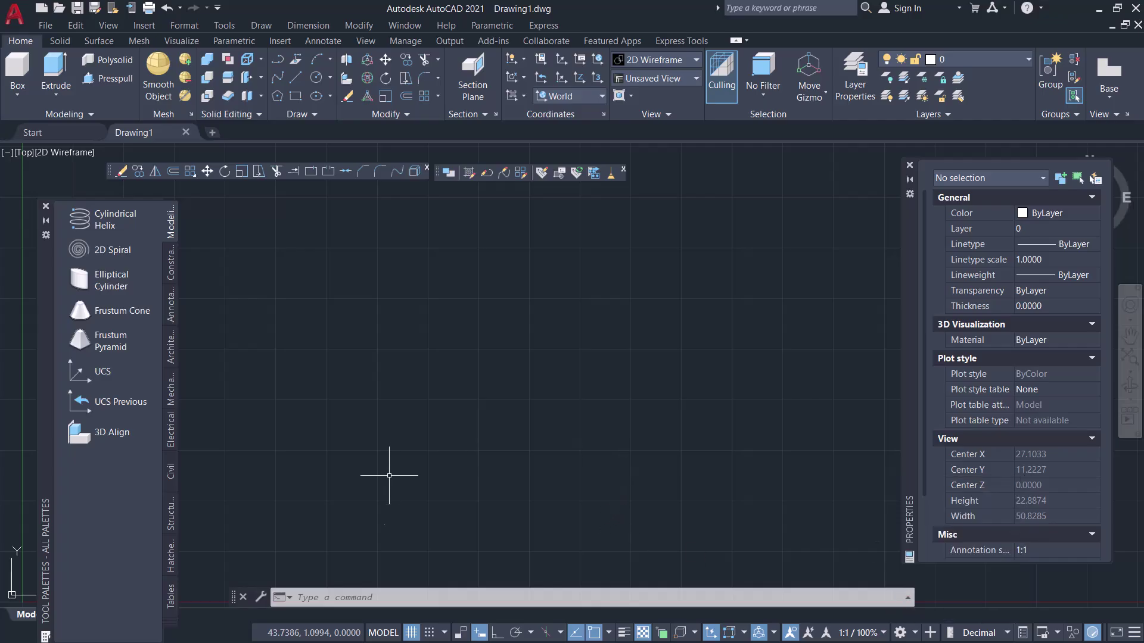
Launch the Customize User Interface editor with the CUI command and shift it slightly left
{"action": "left_click", "coordinate": [328, 598]}
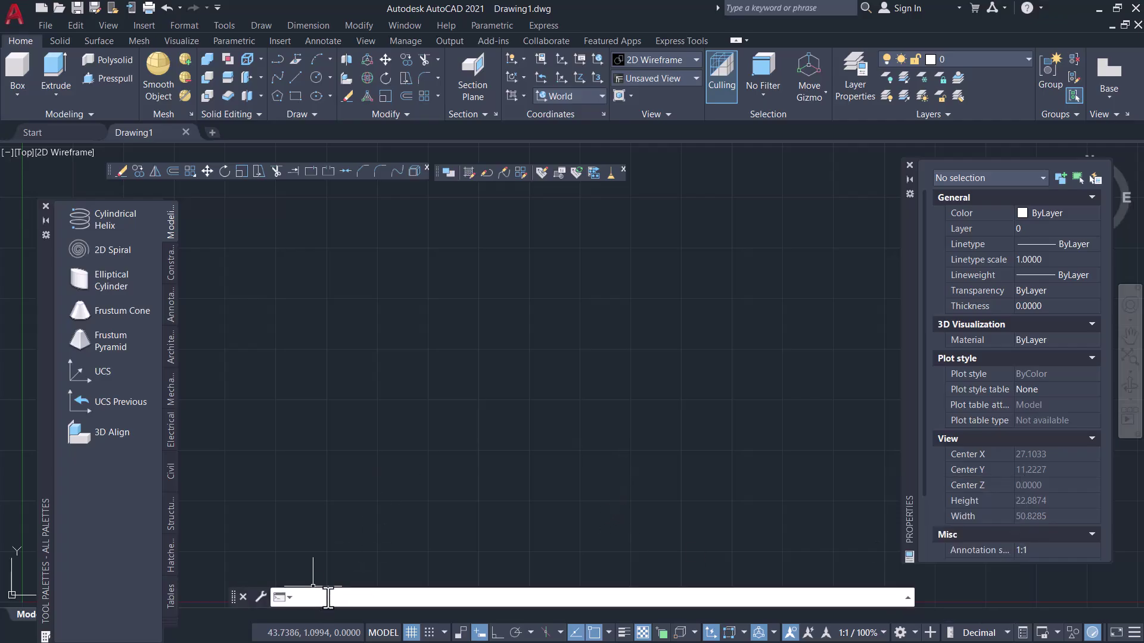
{"action": "type", "text": "CUI"}
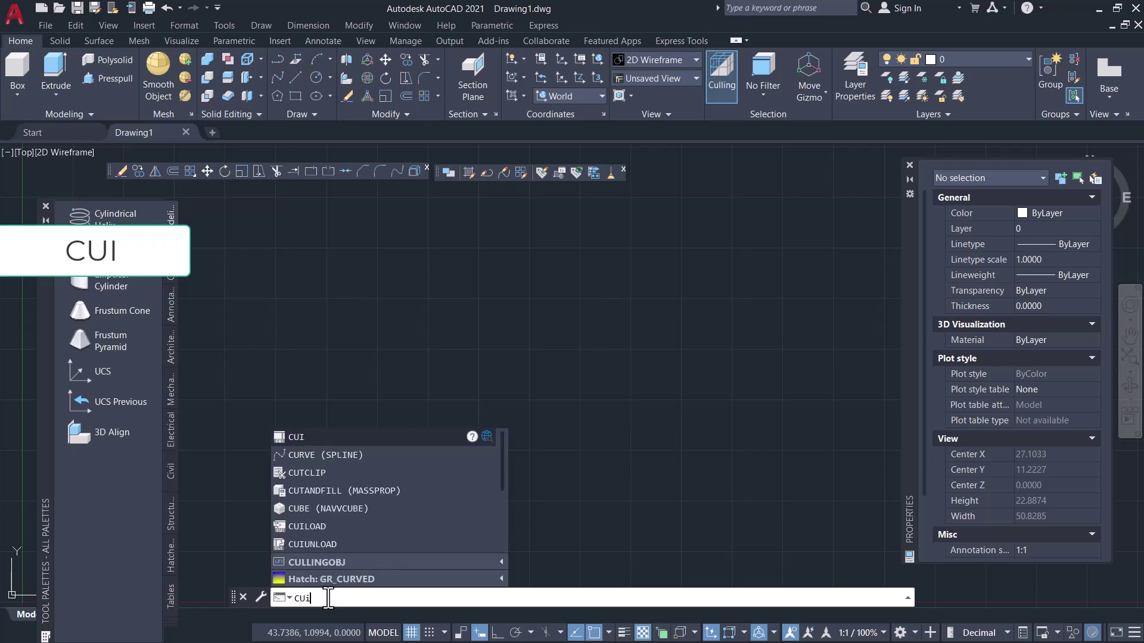
{"action": "key", "text": "Return"}
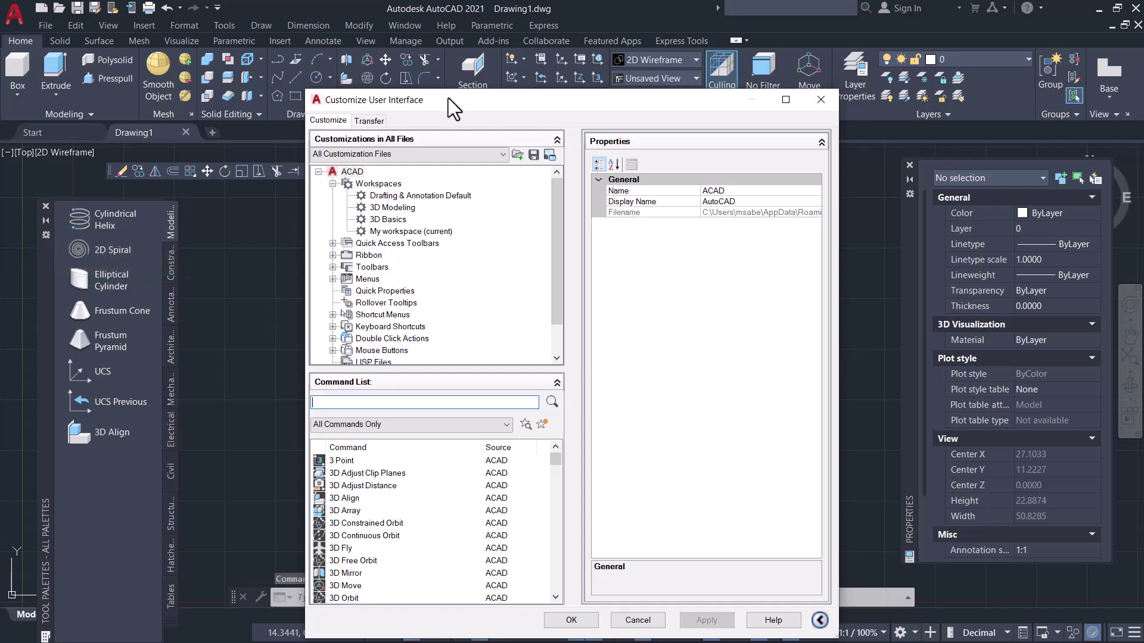
{"action": "left_click_drag", "start_coordinate": [448, 99], "coordinate": [428, 99]}
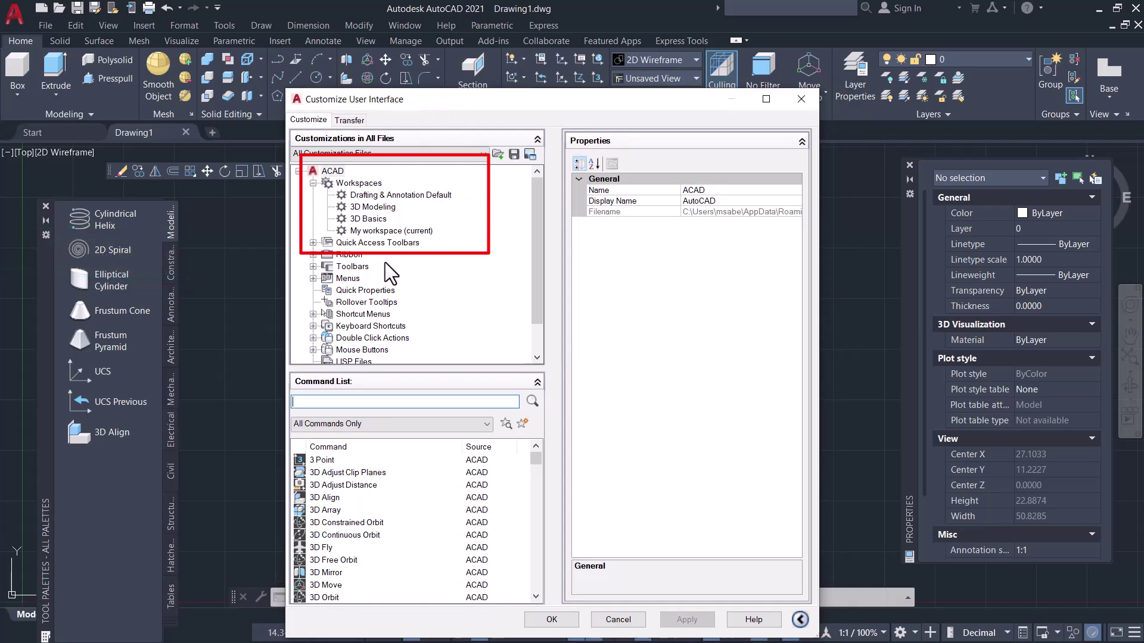
Delete 'My workspace' from the CUI Workspaces list, then apply and close with OK
{"action": "left_click", "coordinate": [367, 231]}
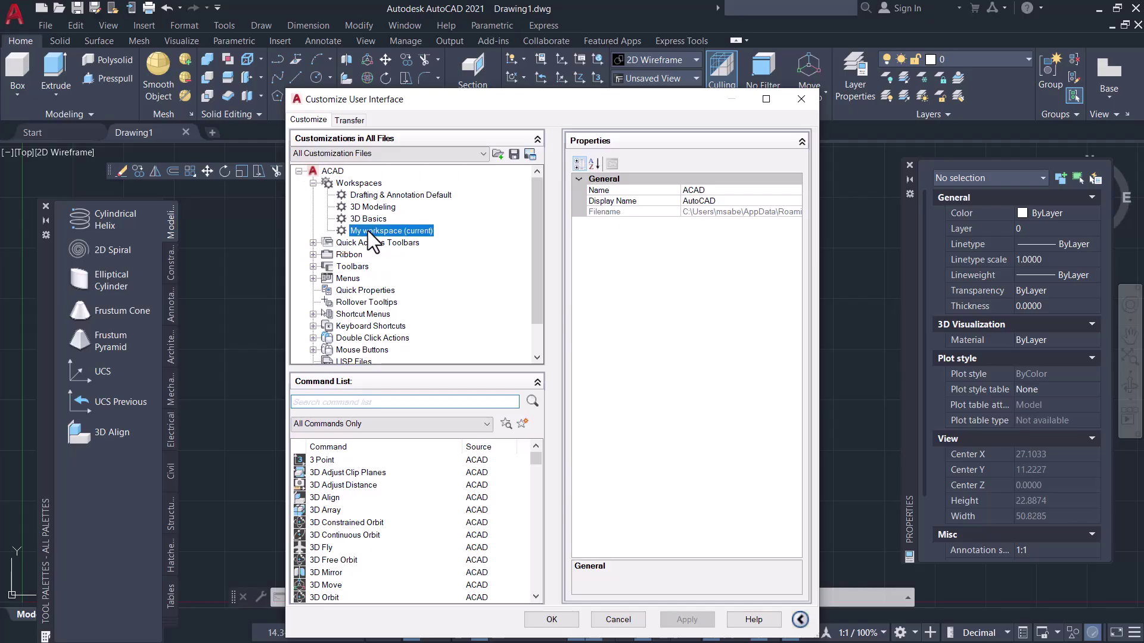
{"action": "right_click", "coordinate": [367, 230]}
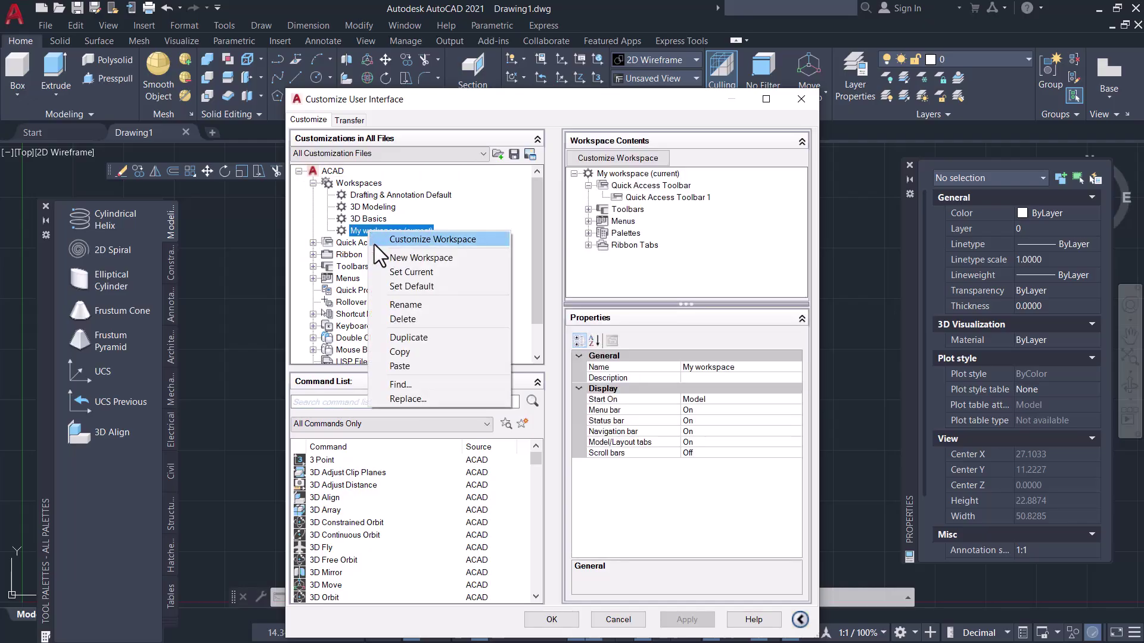
{"action": "left_click", "coordinate": [402, 317]}
{"action": "left_click", "coordinate": [564, 403]}
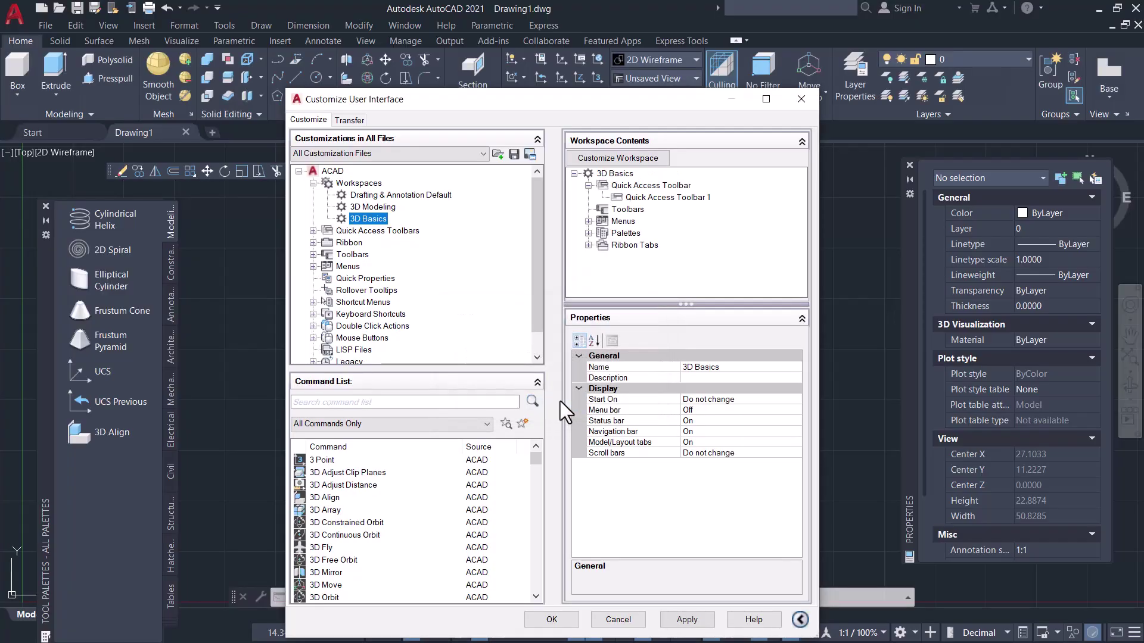
{"action": "left_click", "coordinate": [693, 620]}
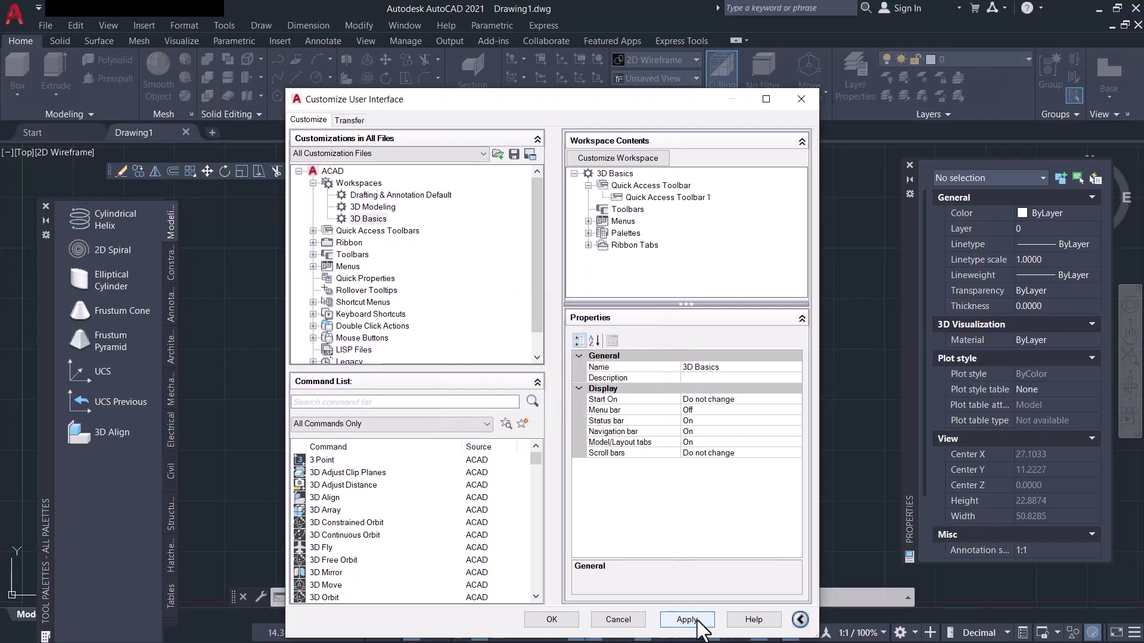
{"action": "left_click", "coordinate": [550, 620]}
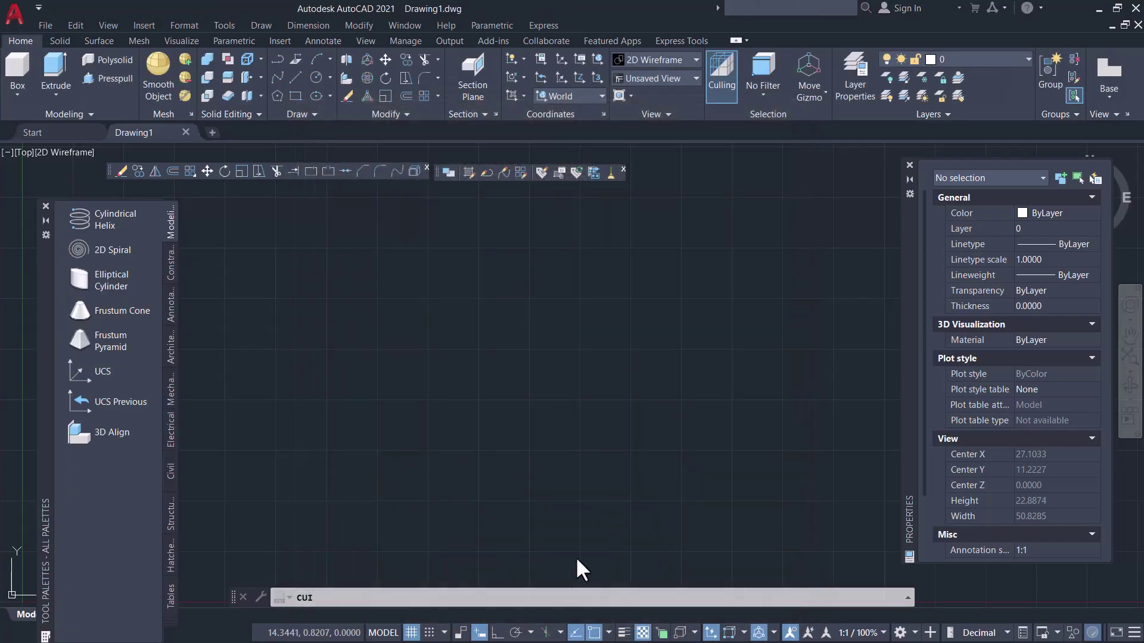
Switch to the 3D Modeling workspace from the status bar
{"action": "left_click", "coordinate": [913, 634]}
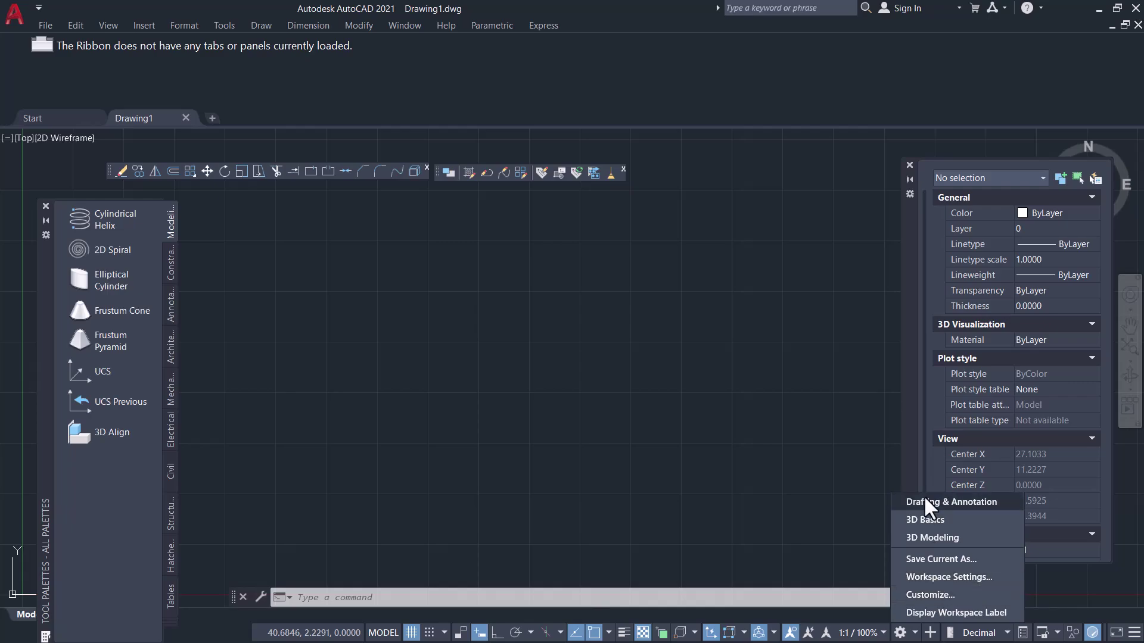
{"action": "left_click", "coordinate": [937, 537]}
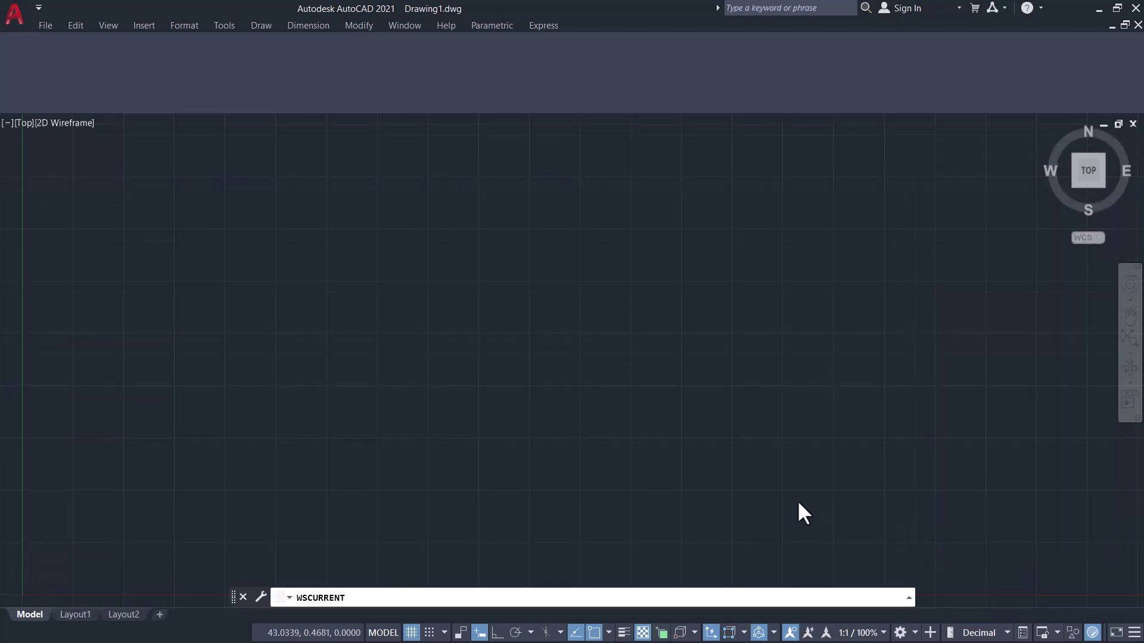